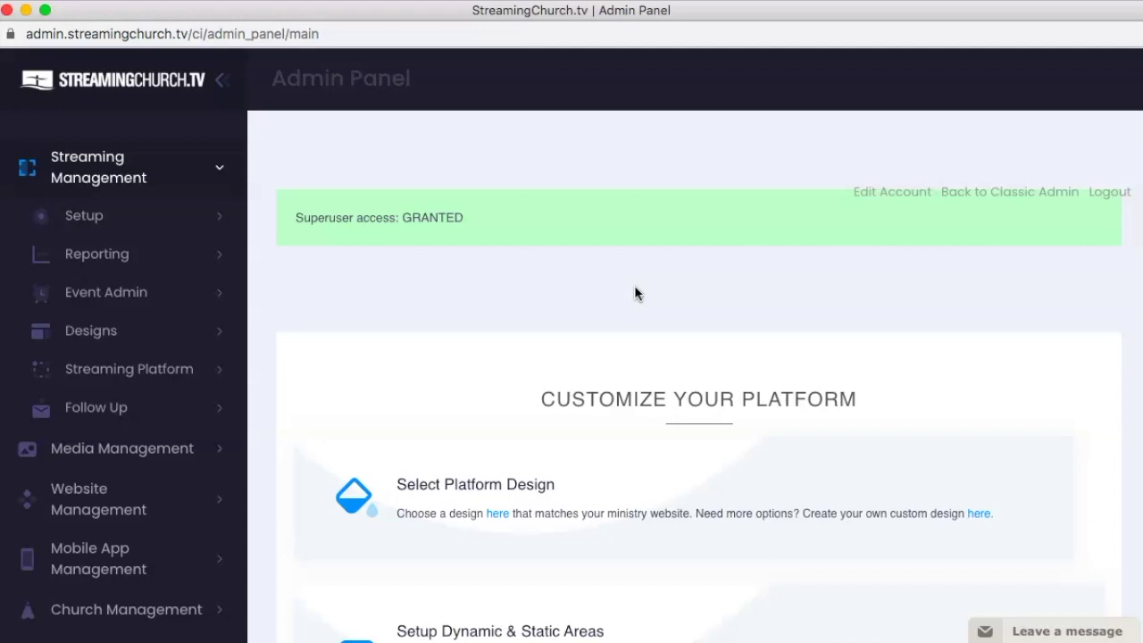
- Open Page Manager from the Website Management section of the sidebar
left_click(600, 290)
left_click(214, 506)
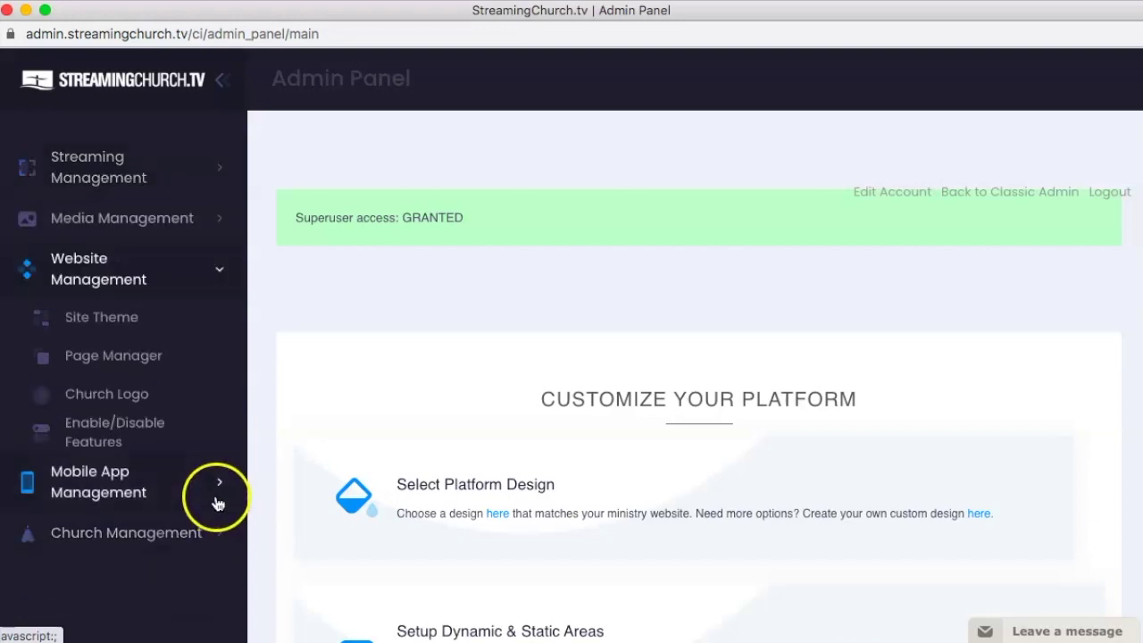
left_click(185, 361)
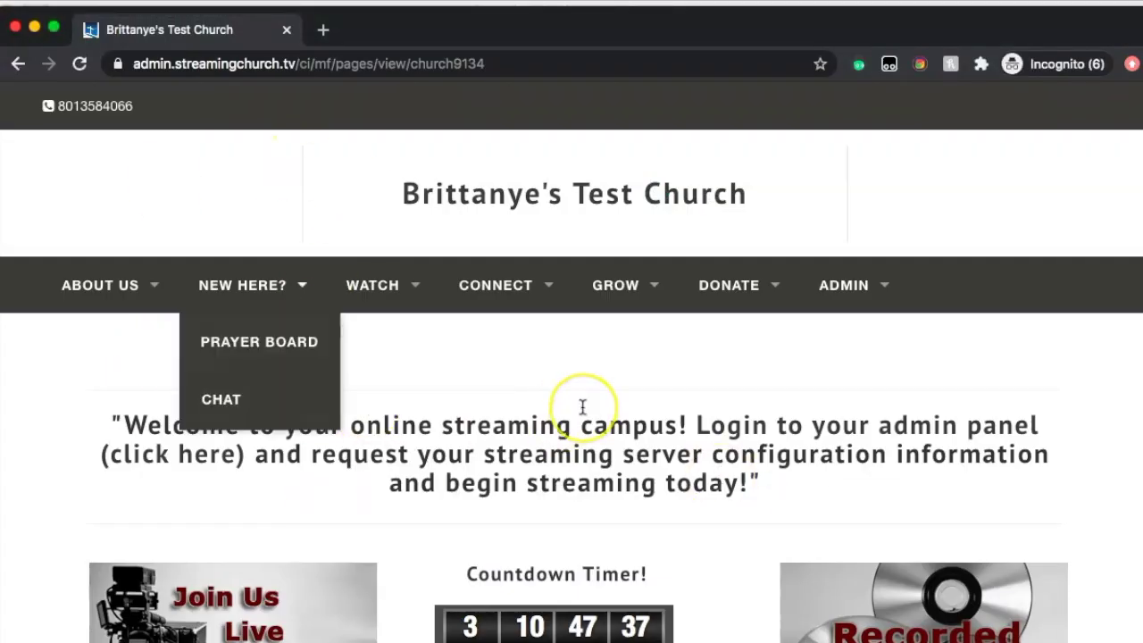
scroll(581, 406, "down", 1)
scroll(581, 406, "down", 2)
scroll(581, 406, "up", 3)
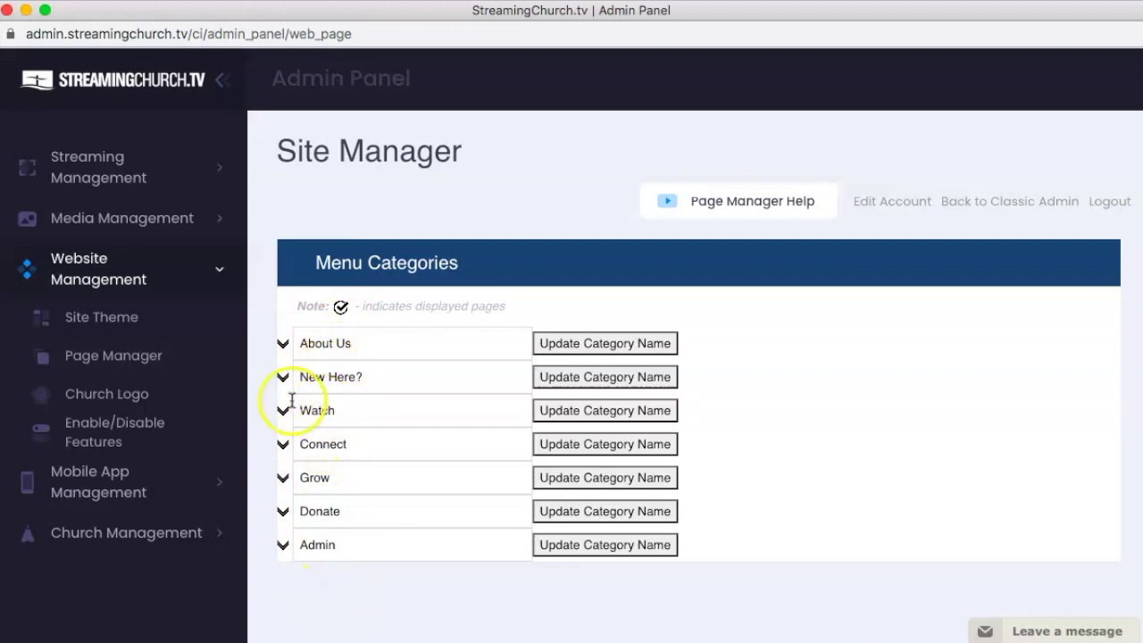
- Expand and collapse About Us, select its name without changing it, then expand Connect
left_click(283, 345)
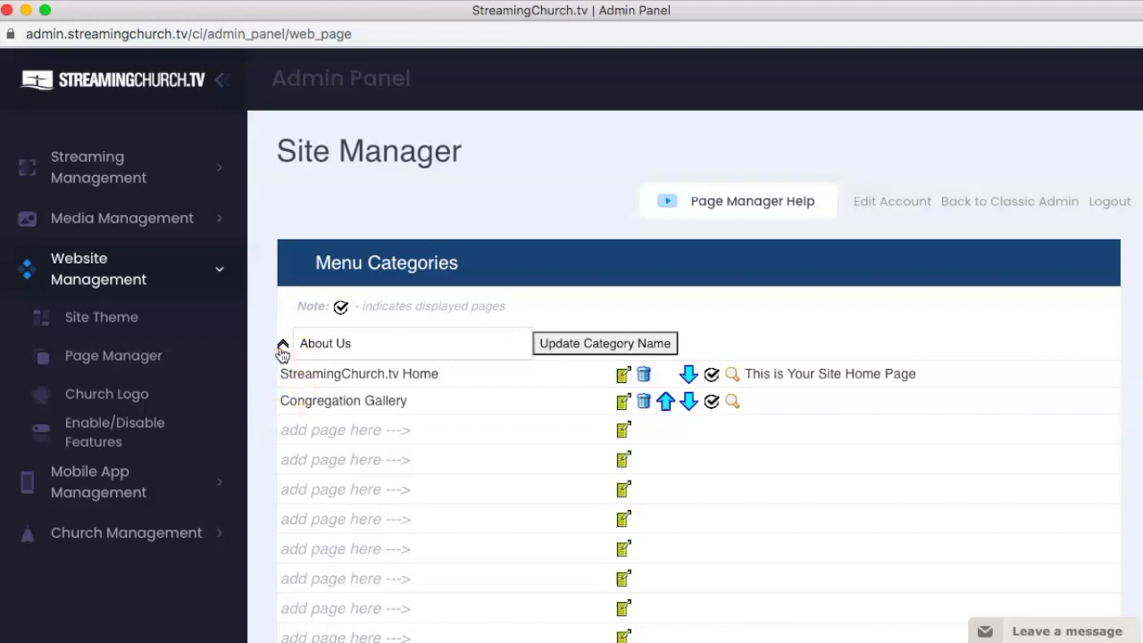
left_click(283, 345)
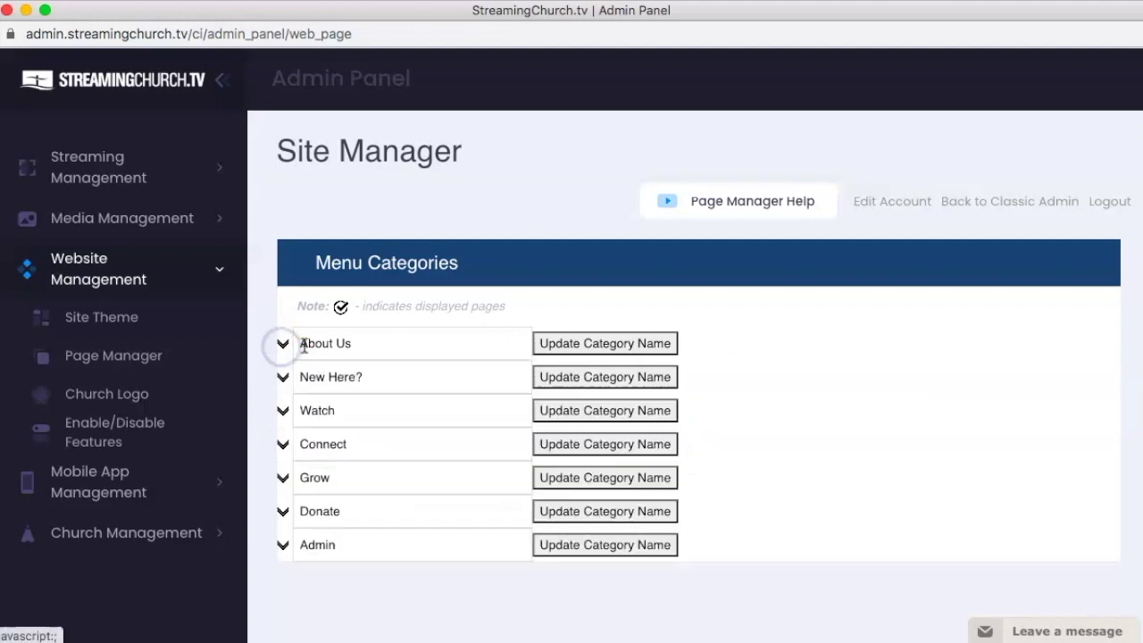
left_click(357, 347)
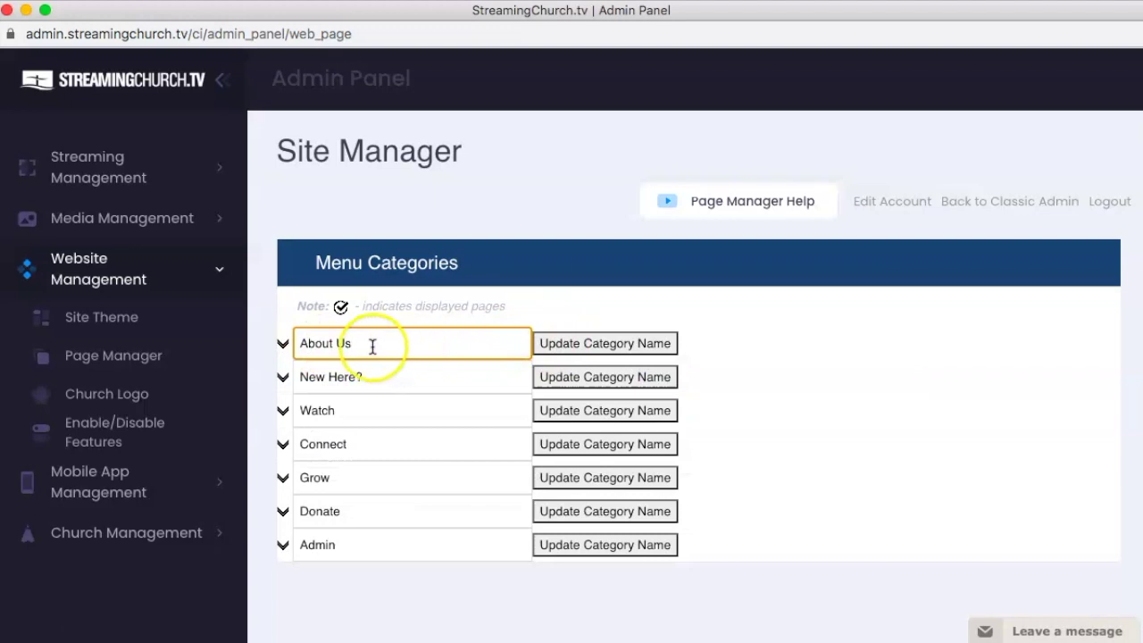
left_click_drag(372, 344, 287, 344)
left_click(466, 337)
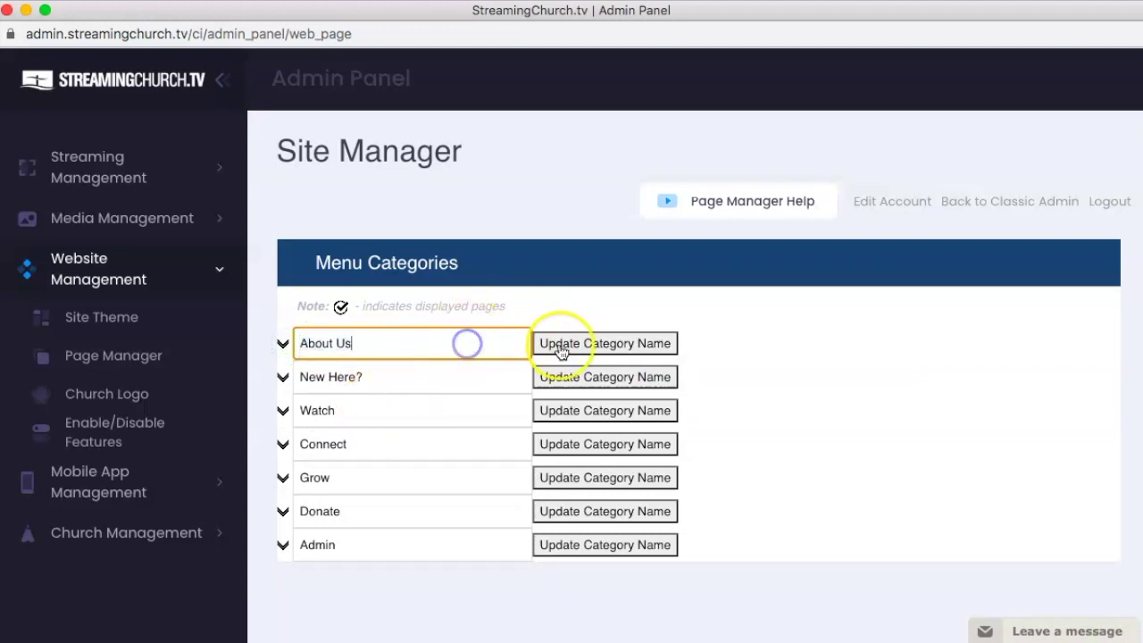
left_click(256, 388)
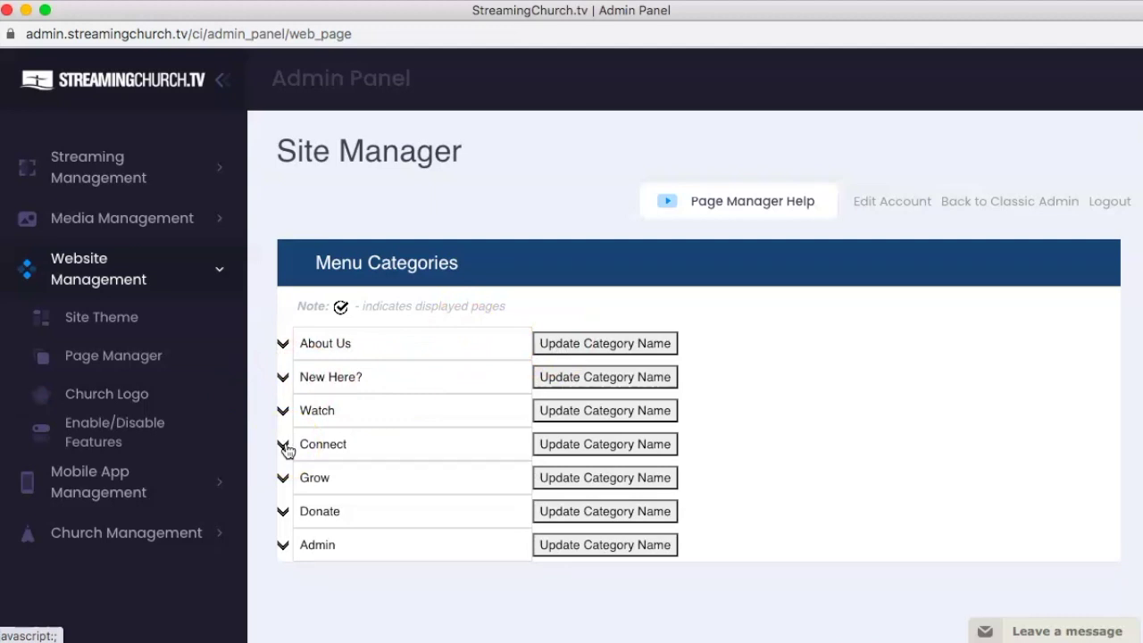
left_click(283, 446)
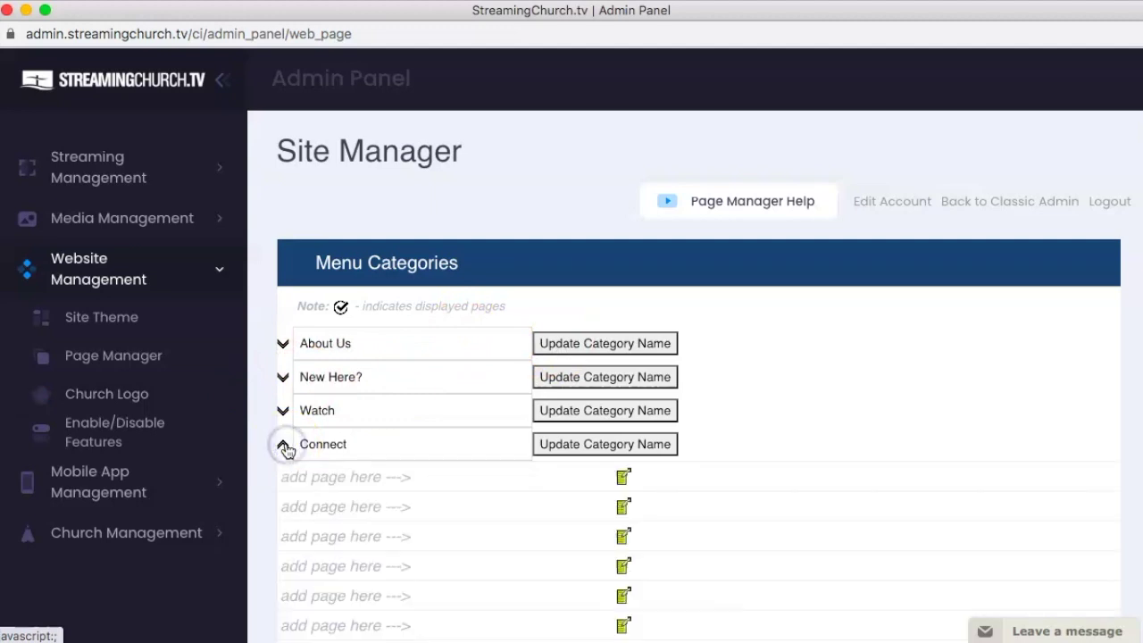
- Start a page in the first Connect slot titled 'Test', with 'Display this page on your site' checked
left_click(624, 478)
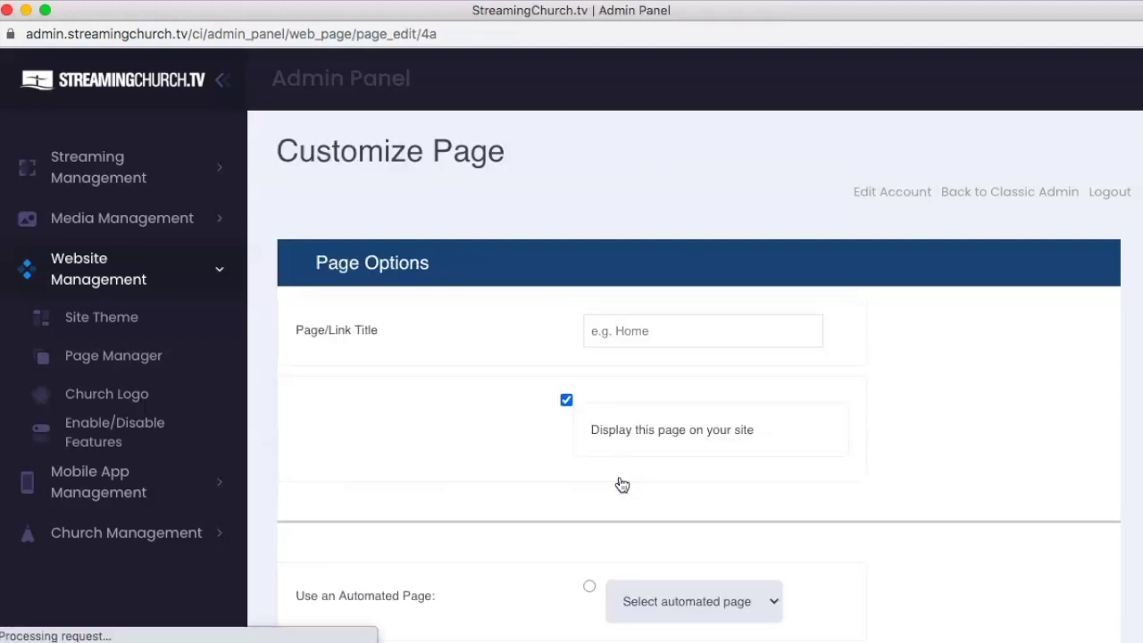
left_click(638, 321)
type("Test")
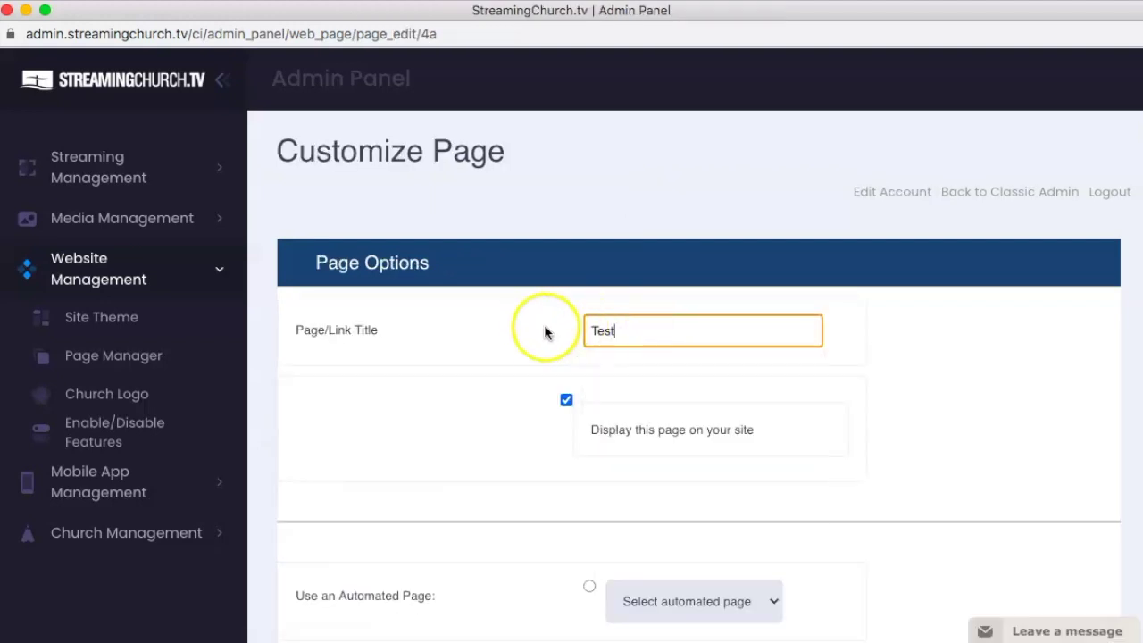
left_click(541, 331)
scroll(526, 396, "down", 1)
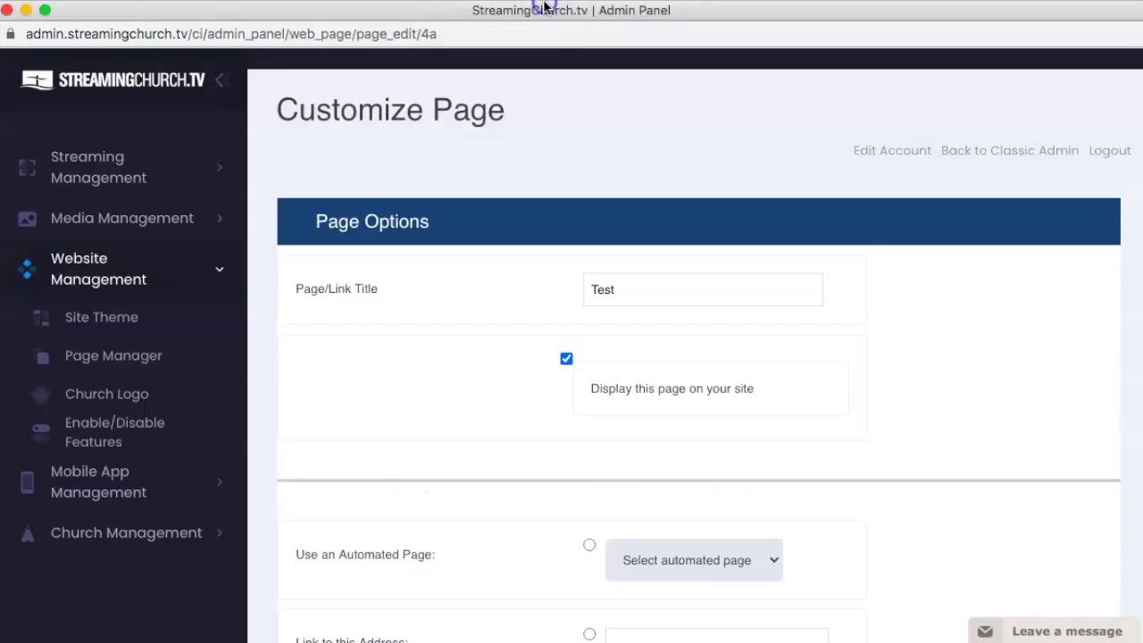
left_click(566, 358)
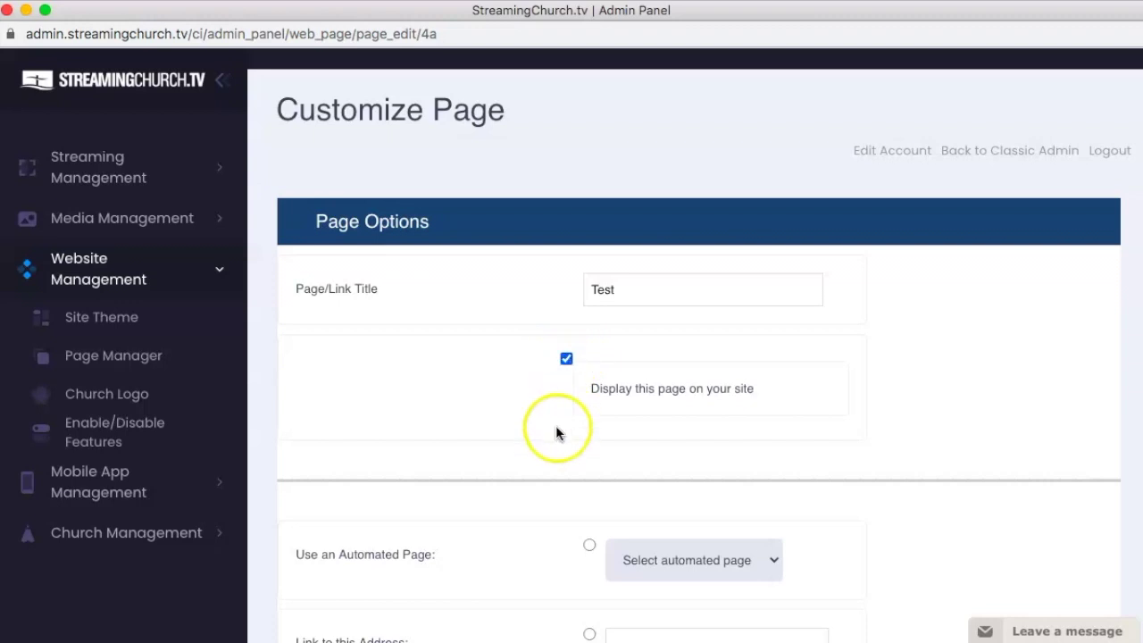
scroll(548, 471, "down", 3)
scroll(548, 471, "down", 2)
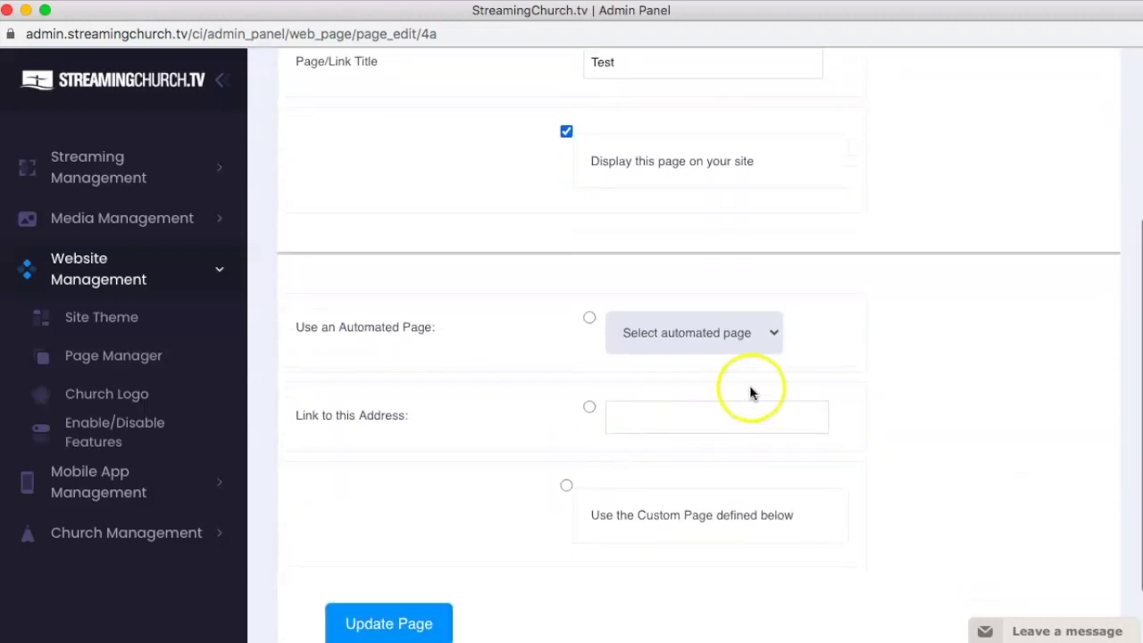
scroll(796, 367, "down", 2)
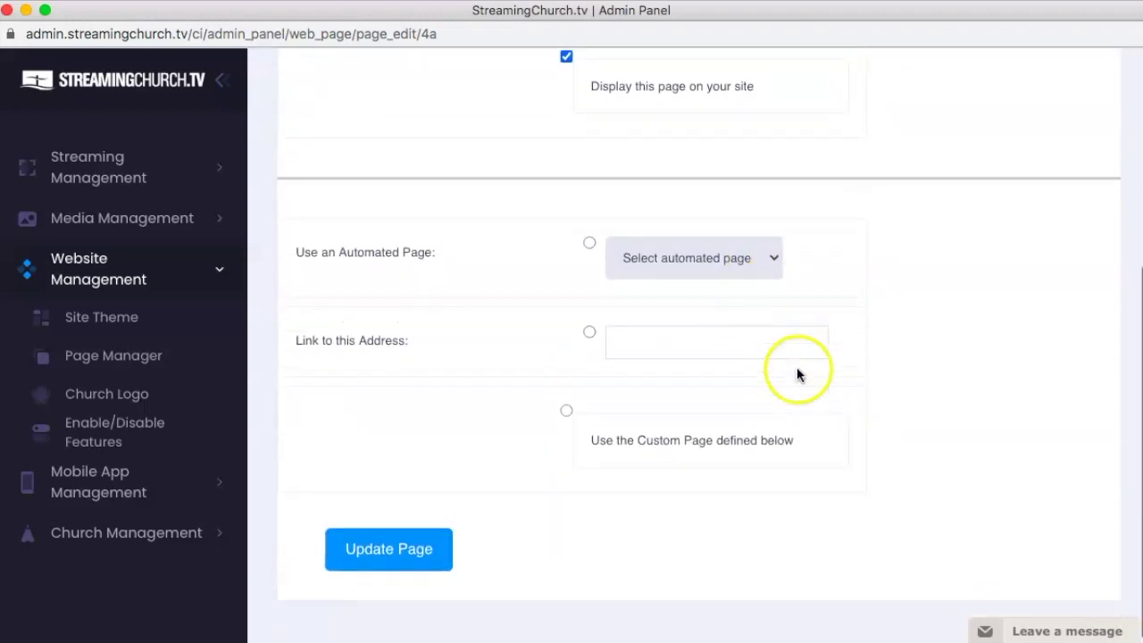
left_click(567, 404)
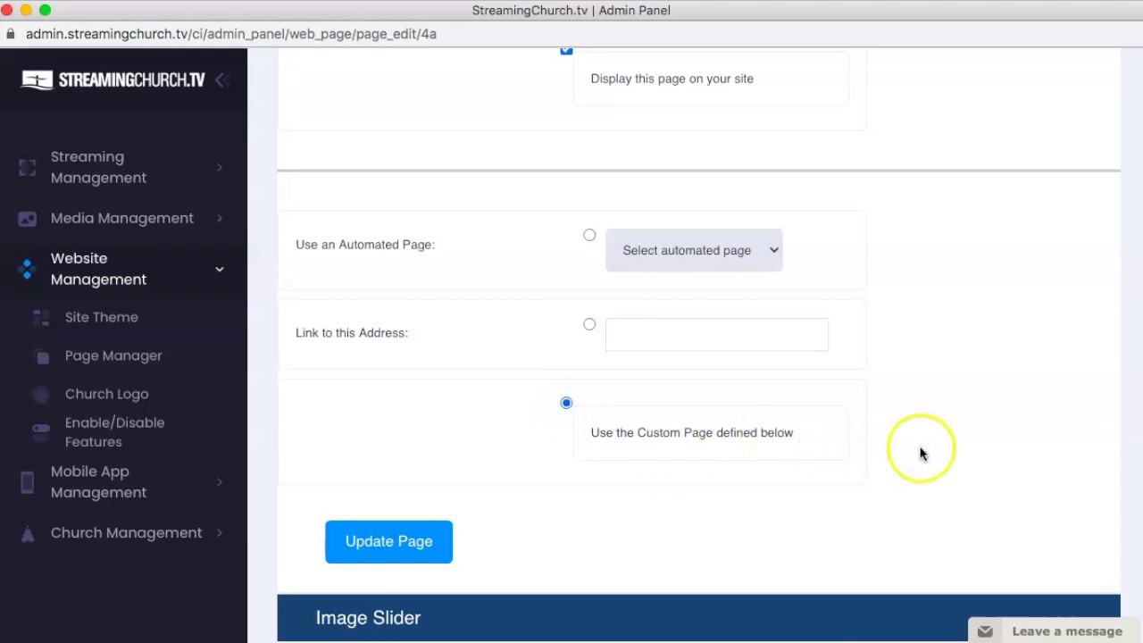
scroll(919, 453, "down", 5)
scroll(920, 454, "down", 3)
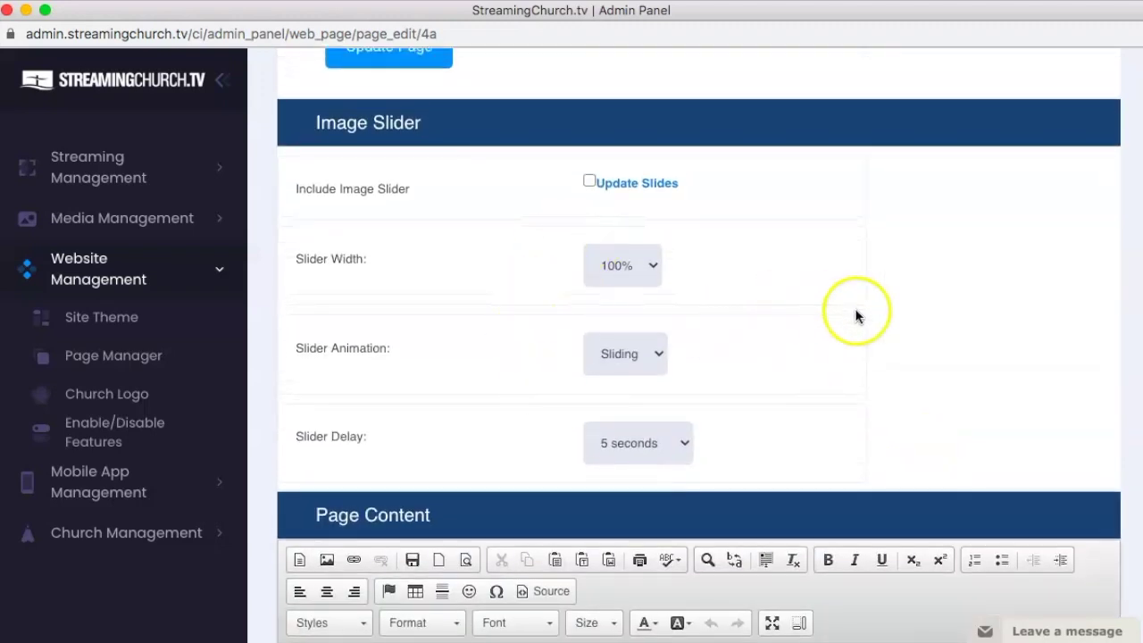
scroll(931, 372, "down", 1)
scroll(893, 286, "down", 1)
scroll(821, 206, "down", 1)
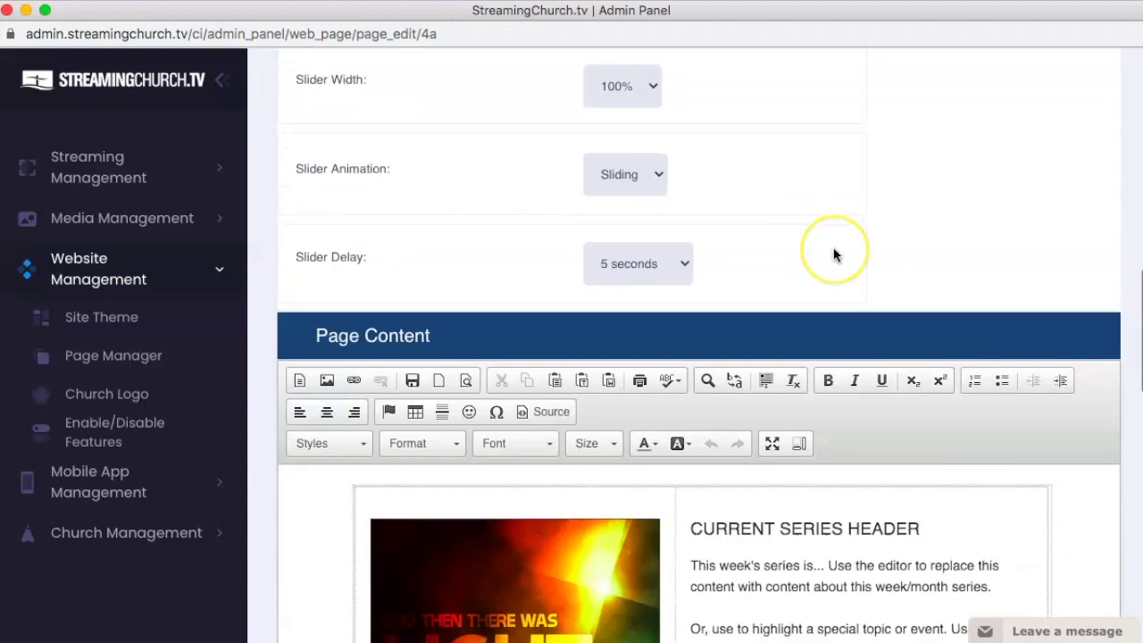
scroll(833, 253, "down", 4)
scroll(833, 253, "down", 1)
scroll(642, 352, "up", 1)
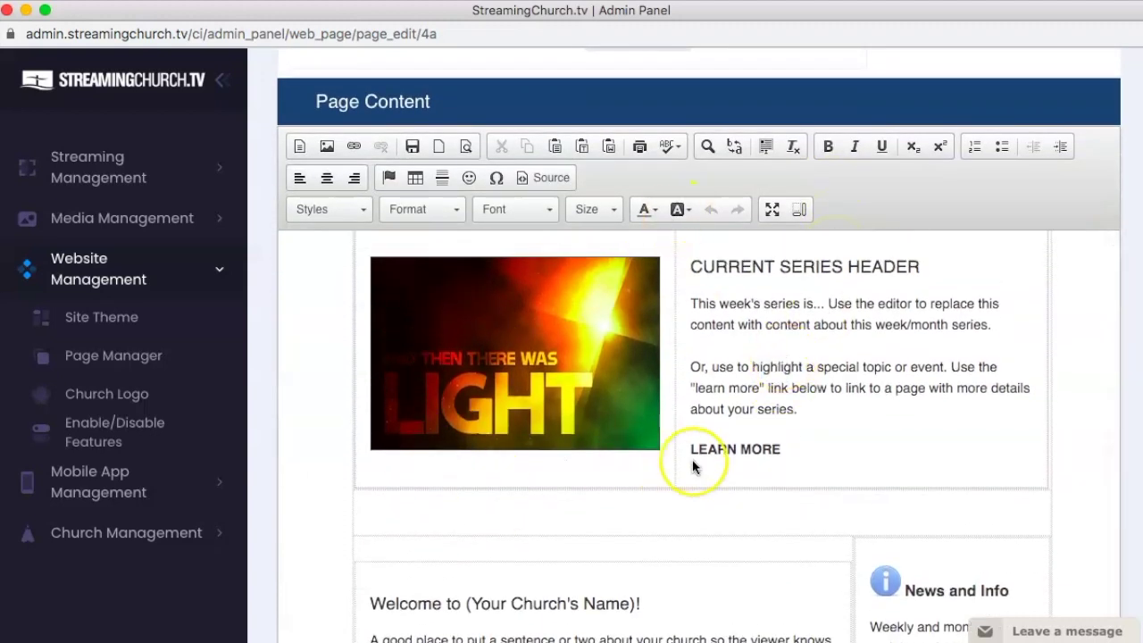
scroll(647, 486, "down", 3)
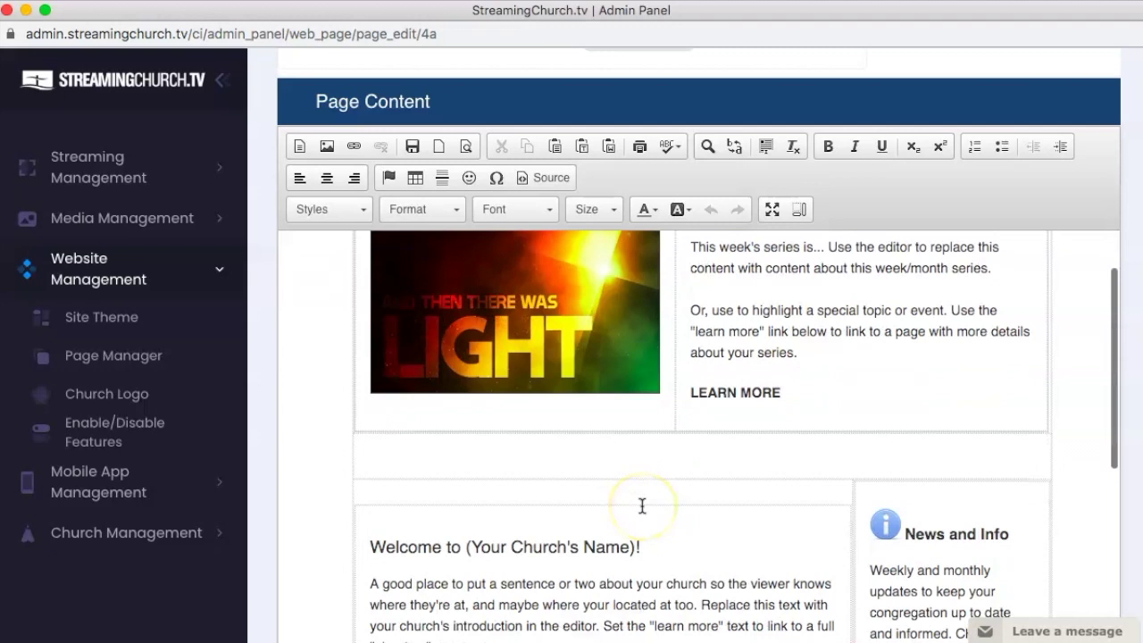
scroll(625, 482, "down", 1)
scroll(502, 273, "up", 4)
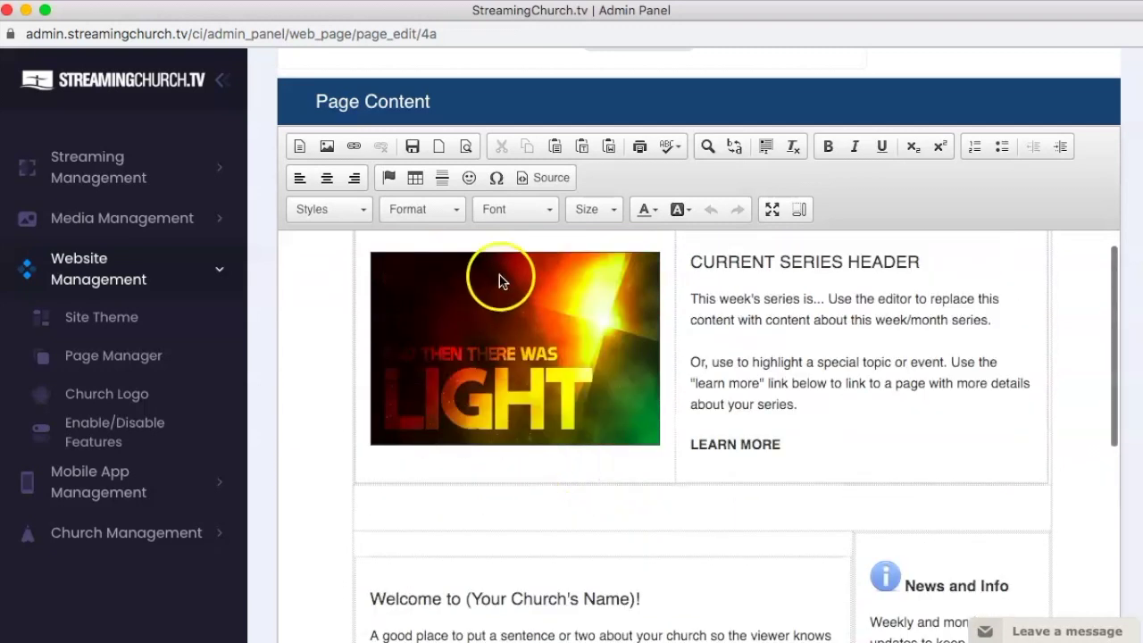
scroll(513, 337, "down", 8)
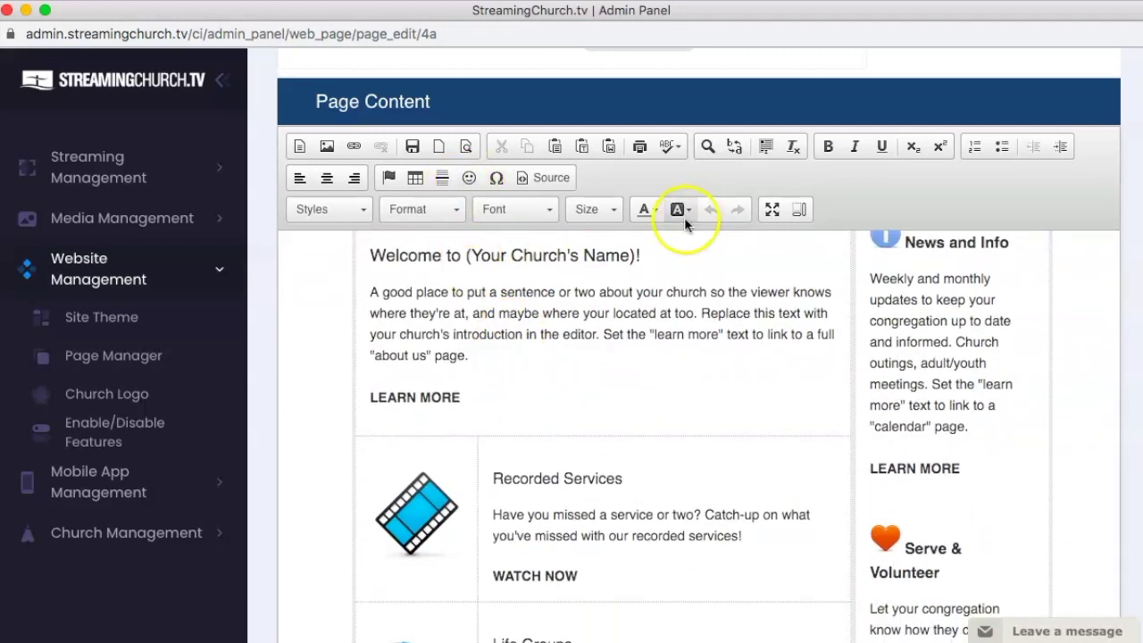
scroll(714, 400, "down", 3)
scroll(714, 401, "down", 2)
left_click(617, 312)
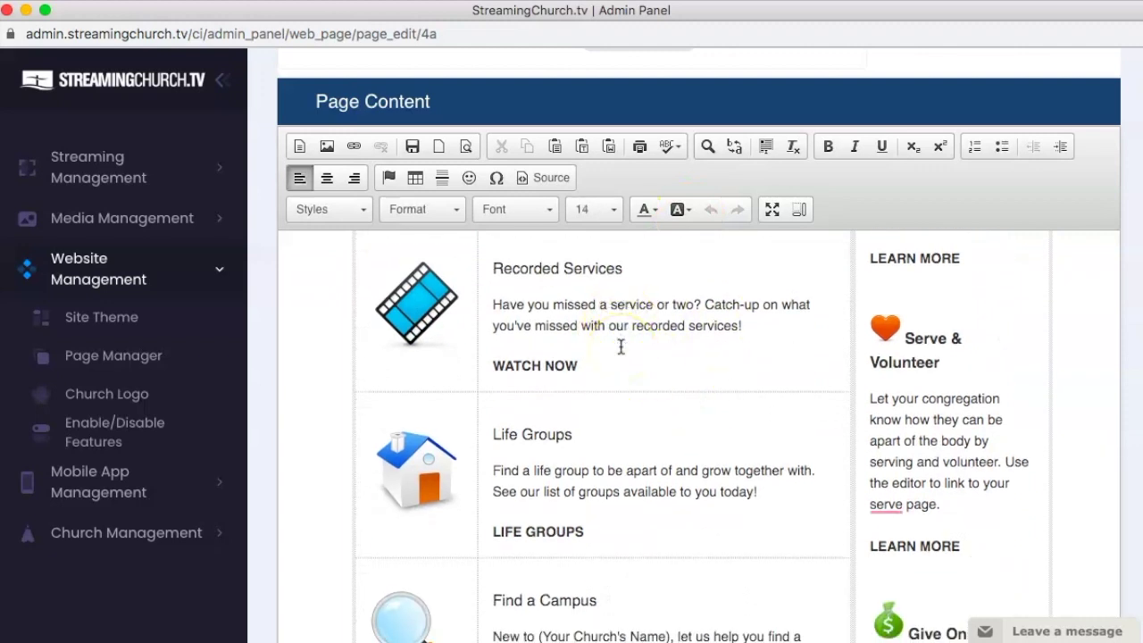
- Review the Page Options, leaving Do Not Move and No Poll at their defaults
scroll(620, 346, "down", 3)
scroll(620, 347, "down", 10)
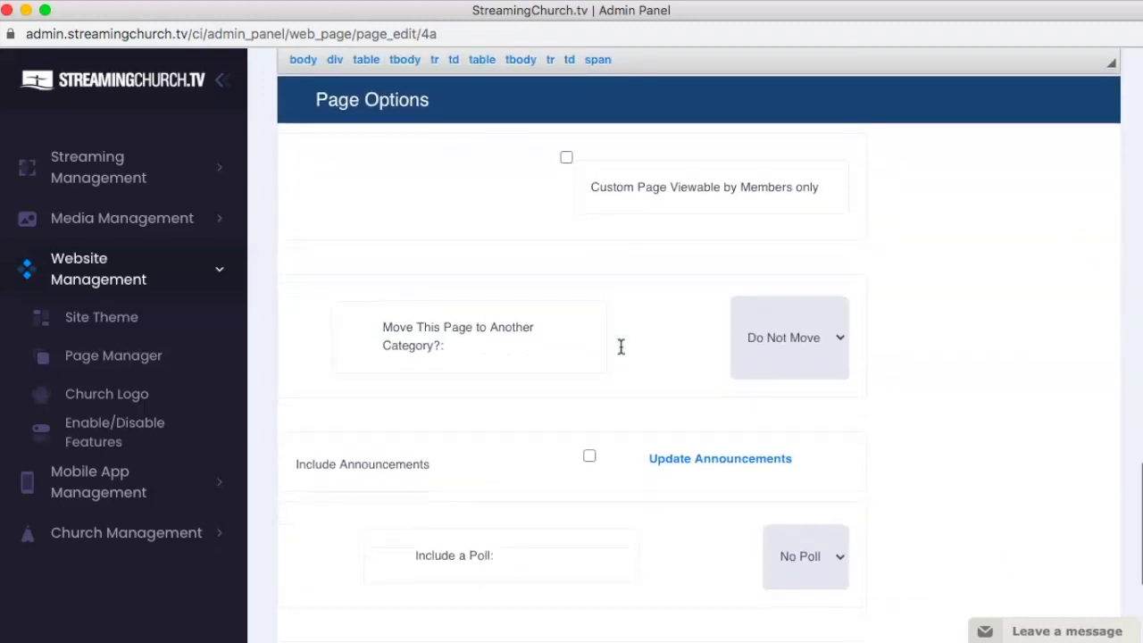
left_click(954, 386)
scroll(953, 386, "down", 1)
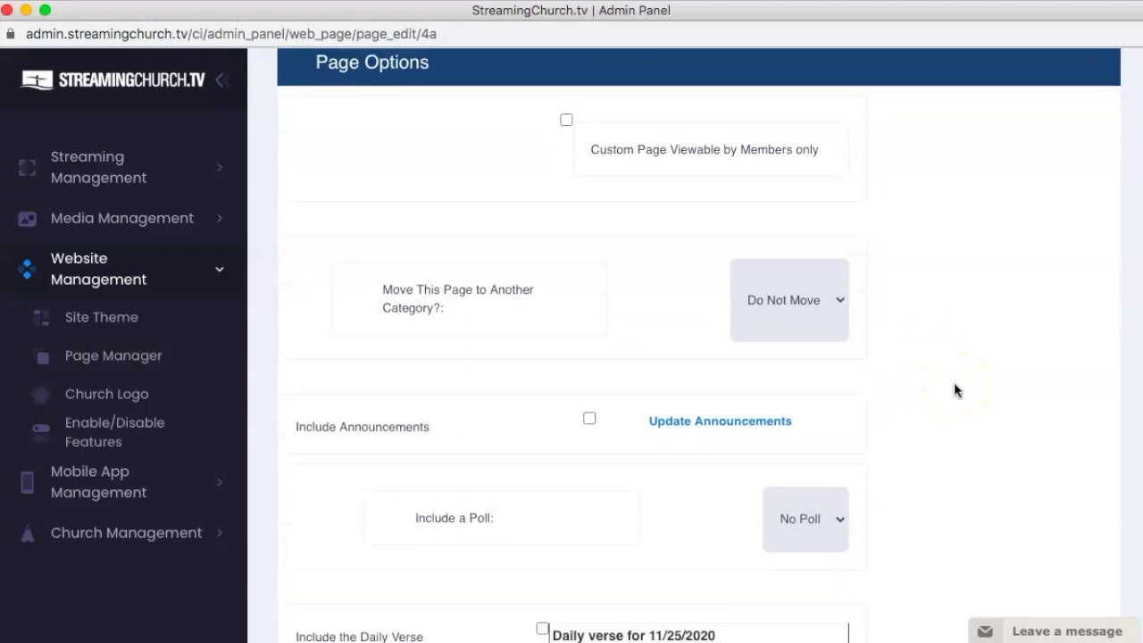
scroll(954, 382, "down", 1)
scroll(953, 382, "down", 2)
left_click(815, 343)
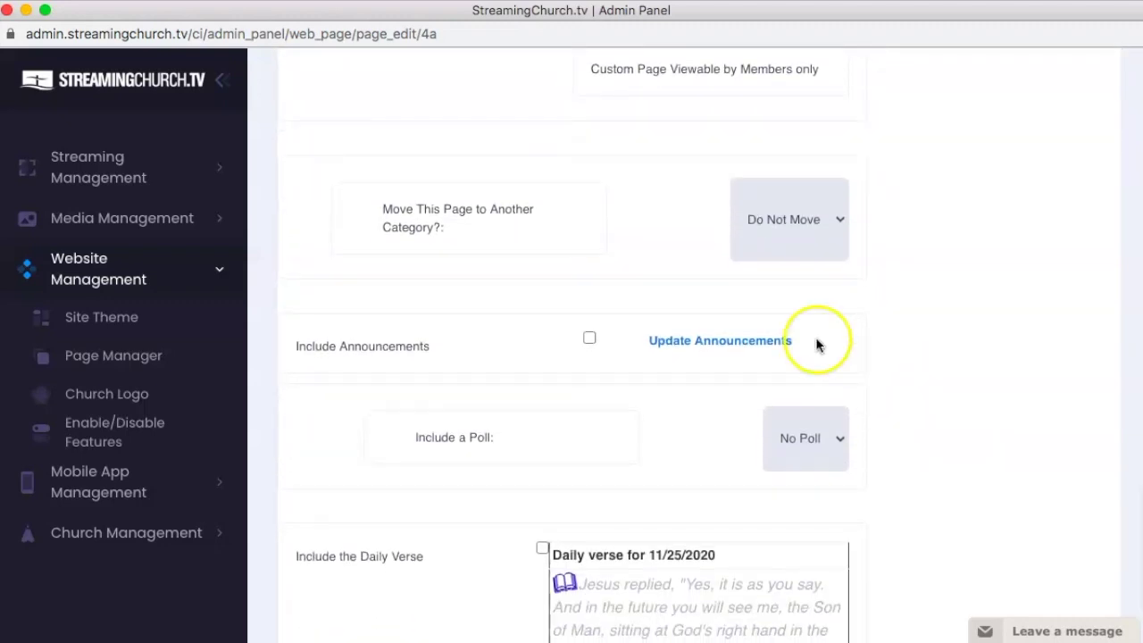
scroll(905, 357, "down", 2)
scroll(905, 383, "down", 2)
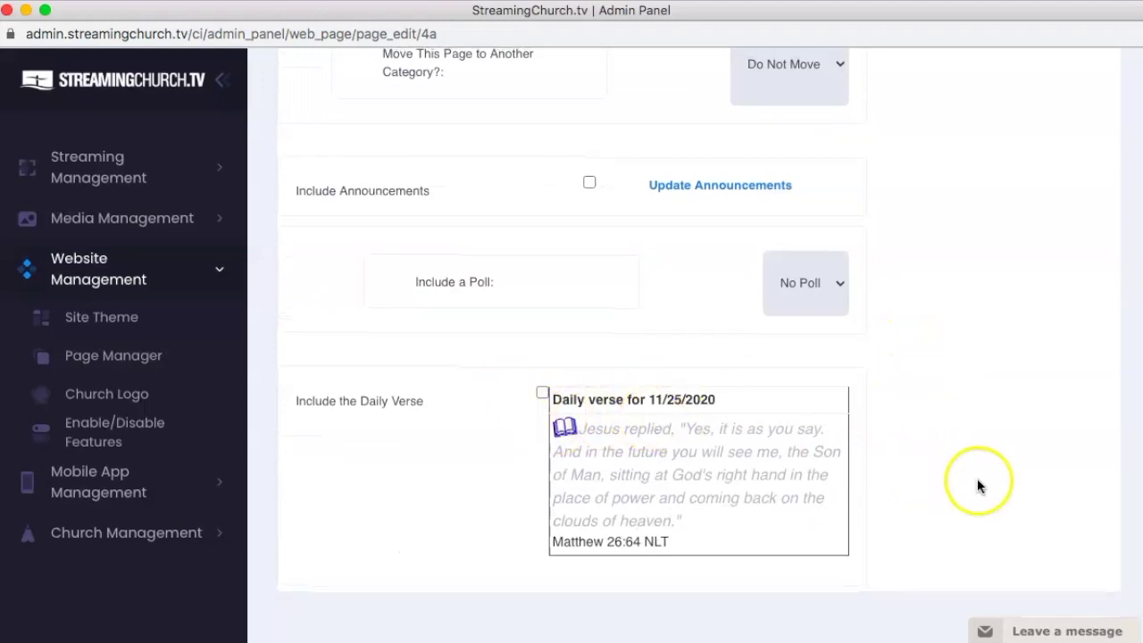
- Save the Test page with Update Page
scroll(978, 338, "up", 1)
scroll(979, 338, "up", 1)
scroll(978, 339, "up", 2)
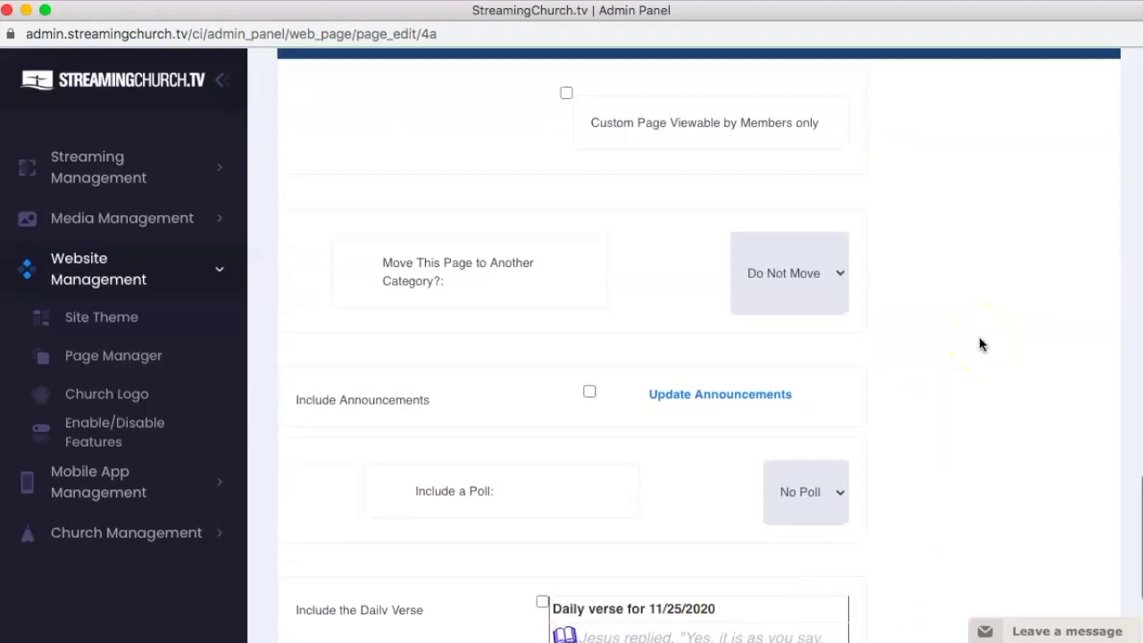
scroll(979, 340, "up", 3)
scroll(979, 339, "up", 5)
scroll(980, 339, "up", 5)
scroll(979, 339, "up", 3)
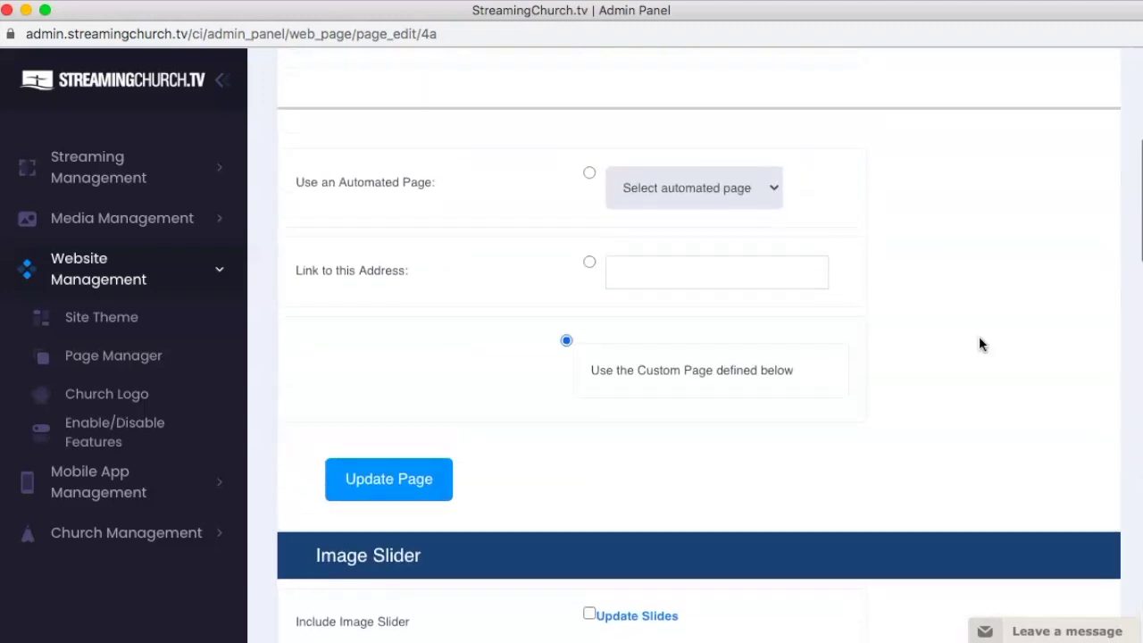
scroll(979, 344, "up", 1)
left_click(398, 496)
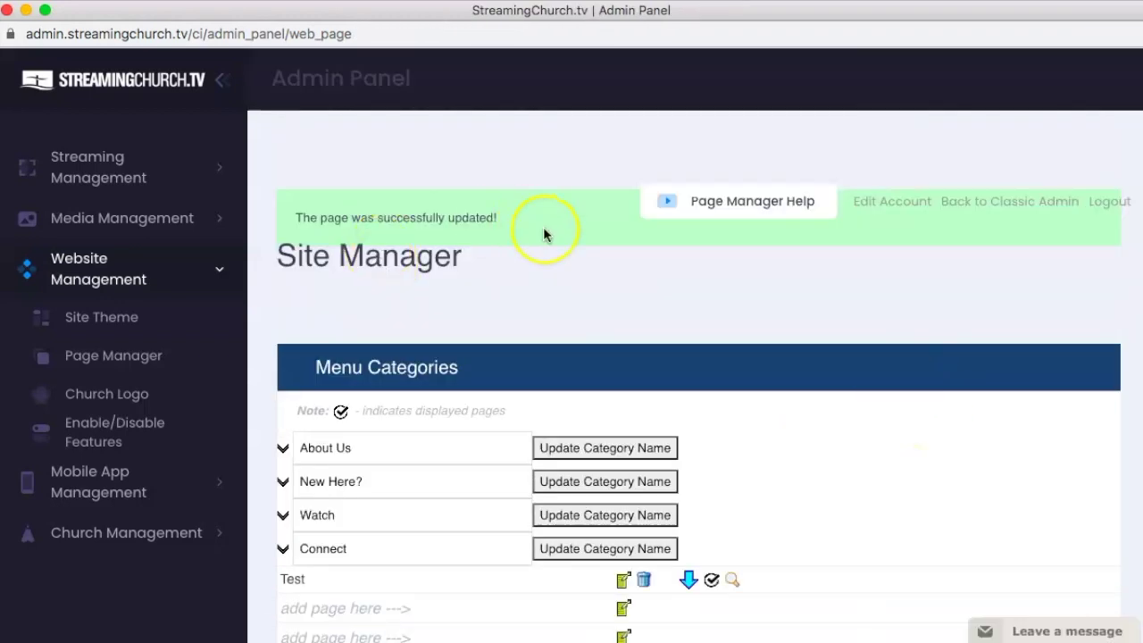
- Confirm Test is listed under Connect, then collapse the Connect category
scroll(842, 434, "down", 5)
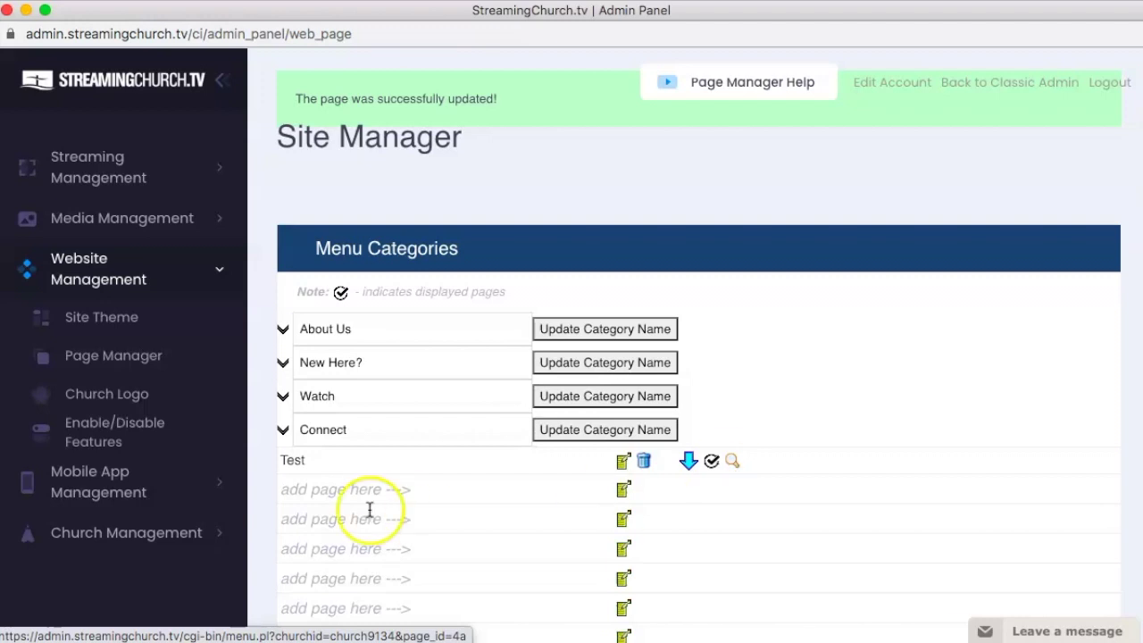
left_click(280, 430)
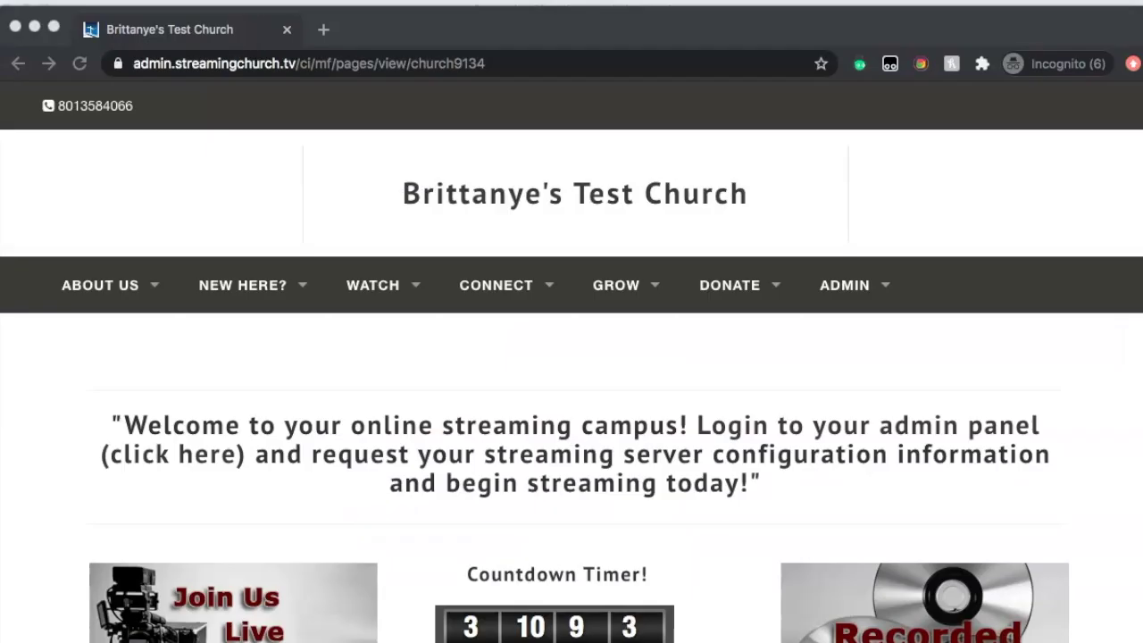
- On the live site, open Test from the CONNECT menu and scroll through its content
left_click(497, 305)
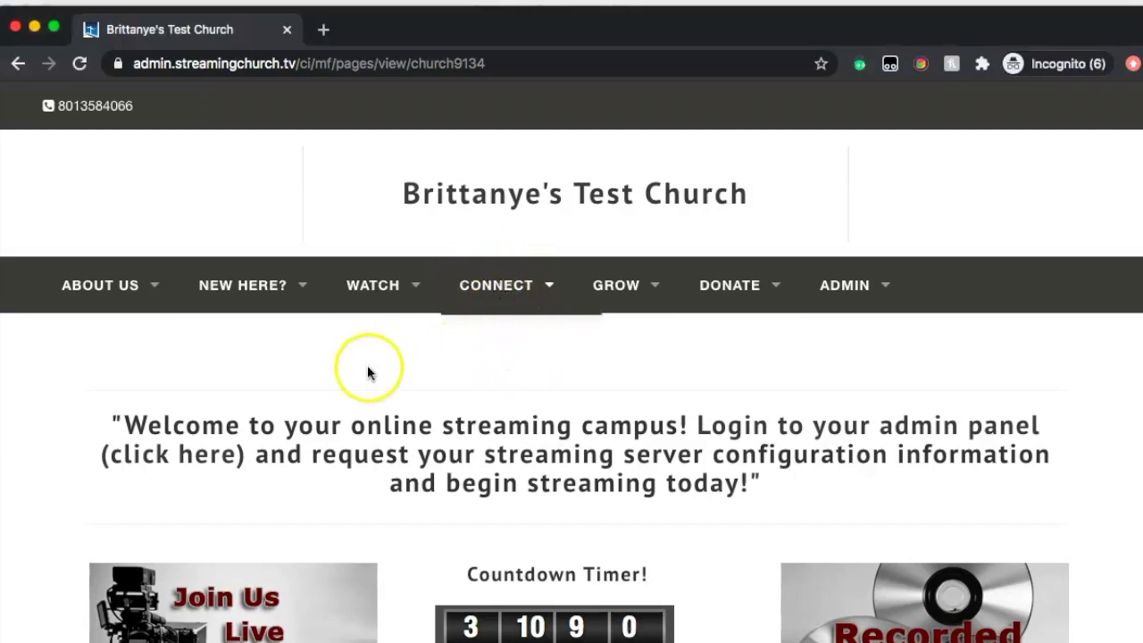
left_click(79, 66)
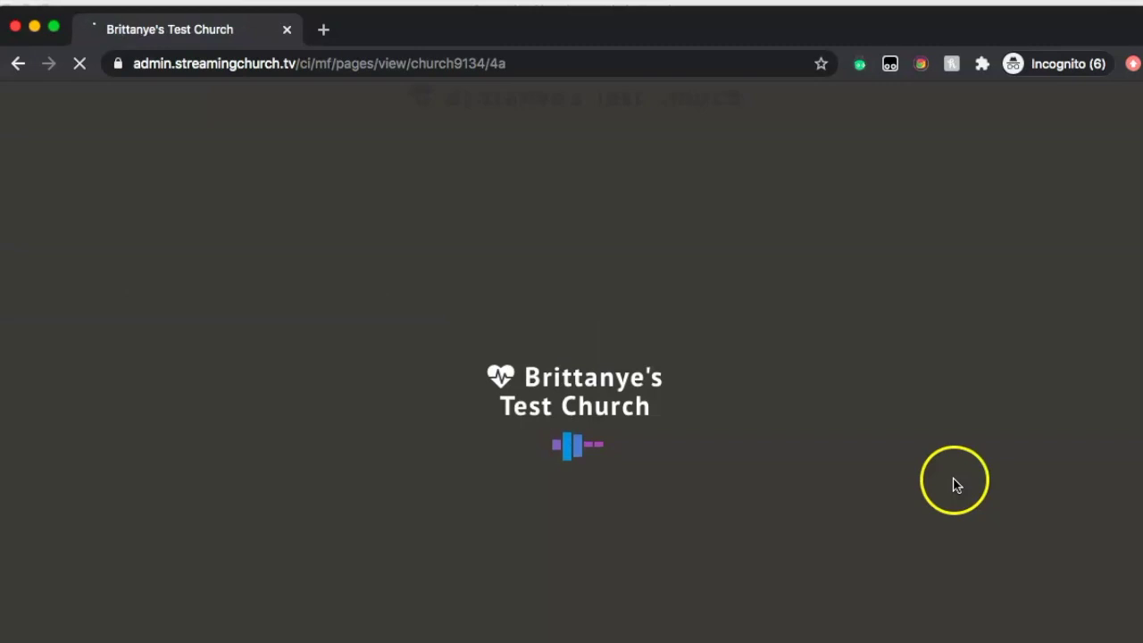
scroll(907, 509, "down", 1)
scroll(900, 503, "down", 3)
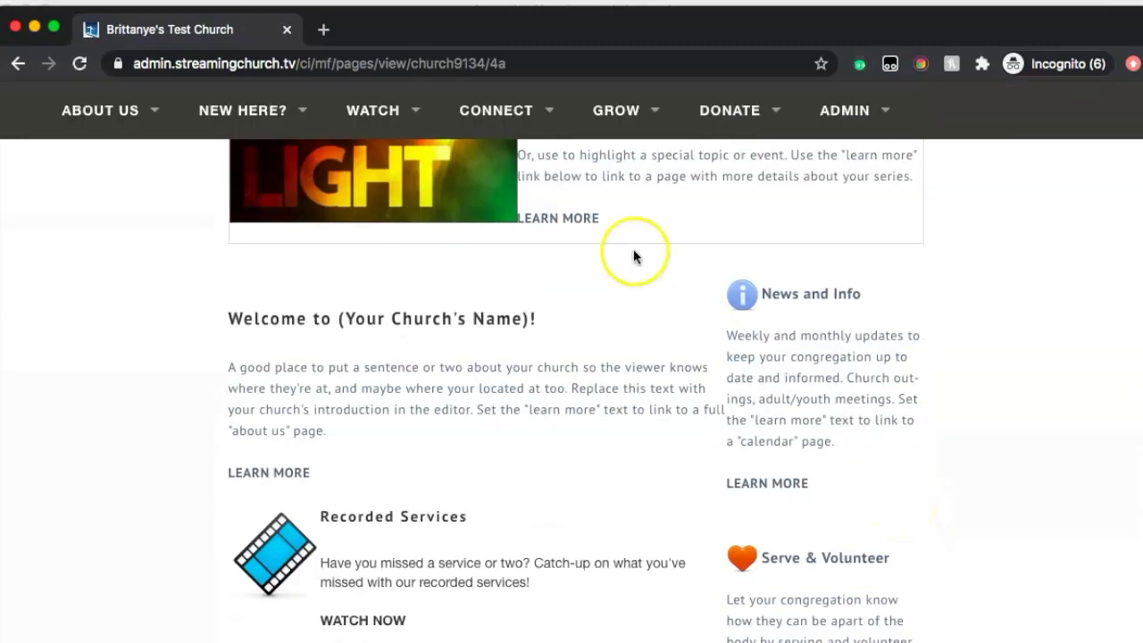
scroll(557, 481, "up", 1)
scroll(557, 481, "up", 1)
scroll(553, 500, "up", 1)
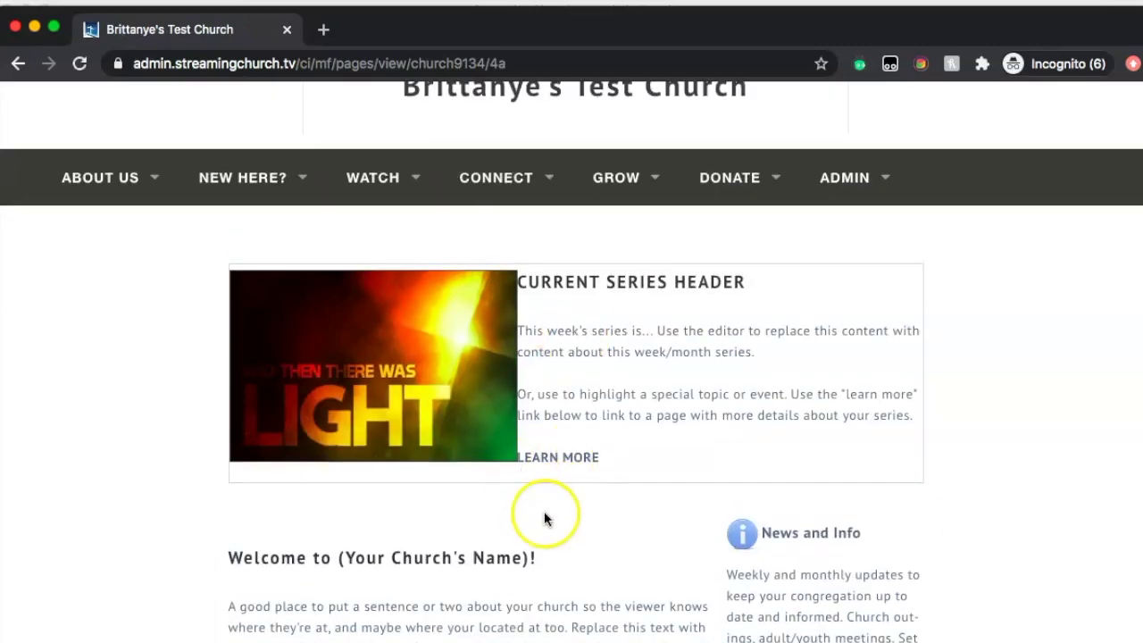
scroll(545, 518, "up", 1)
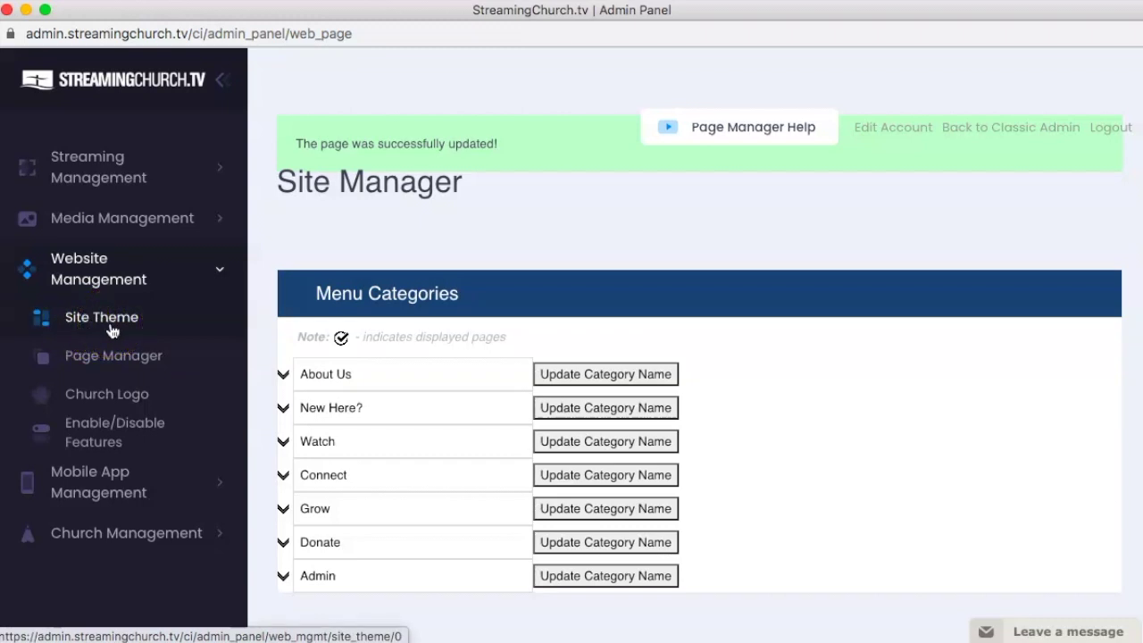
- Return to the Admin Panel's Site Manager window
left_click(191, 327)
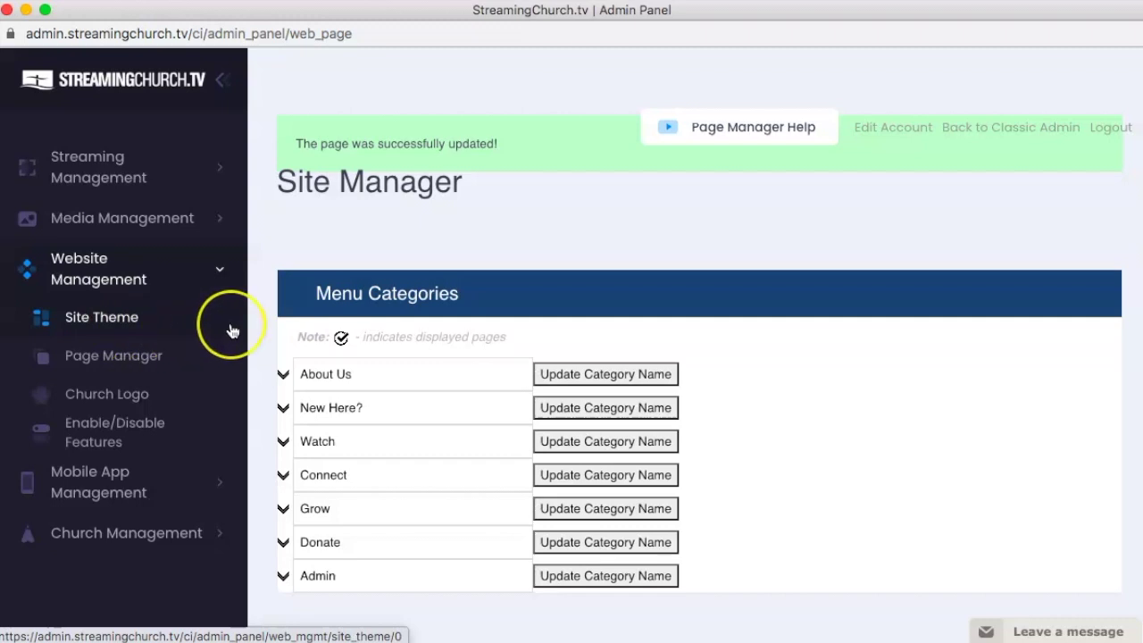